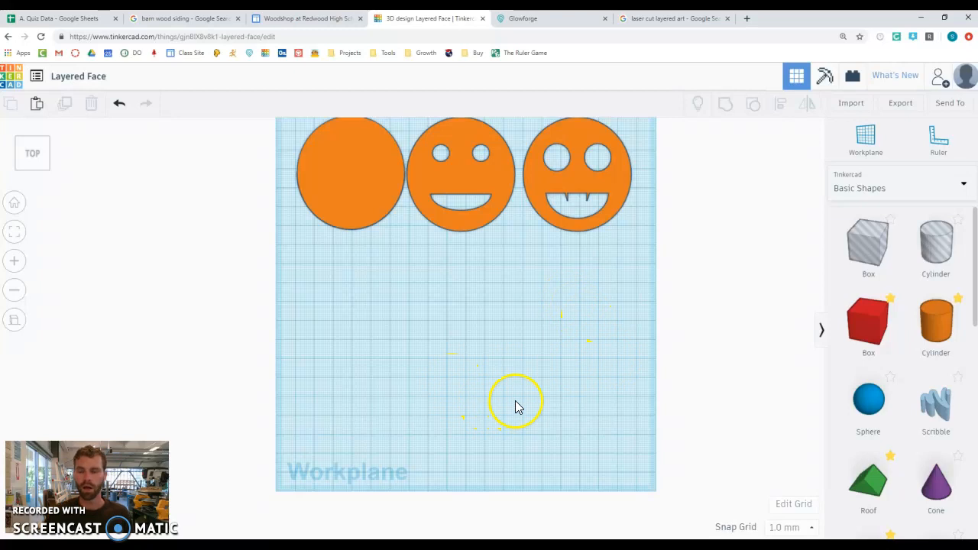
Step: Place a solid cylinder about 54 by 55 mm below the row of faces and set its sides to 64
drag(935, 325, 395, 390)
click(352, 370)
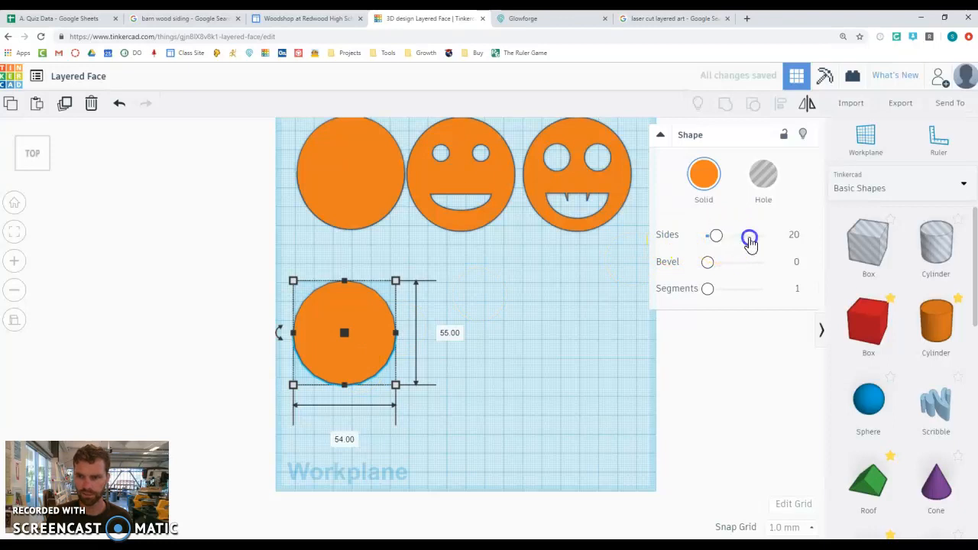
drag(733, 241, 773, 238)
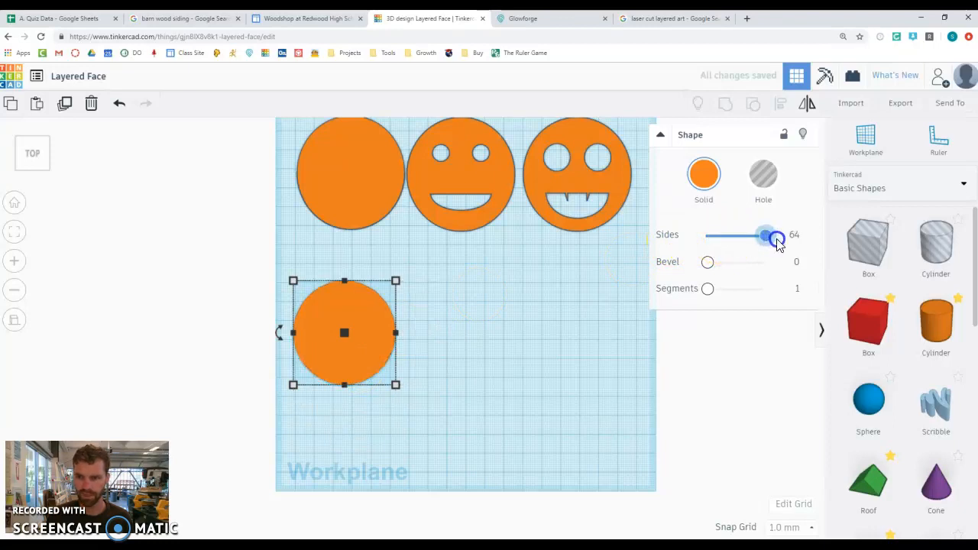
click(441, 359)
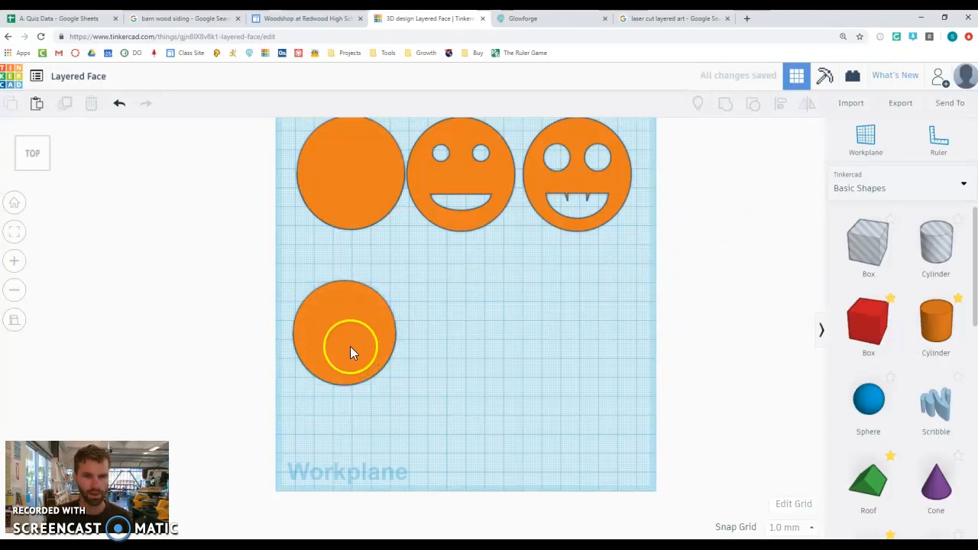
Step: Compare the discs in perspective and orthographic projection, finishing with the orthographic top view
click(37, 156)
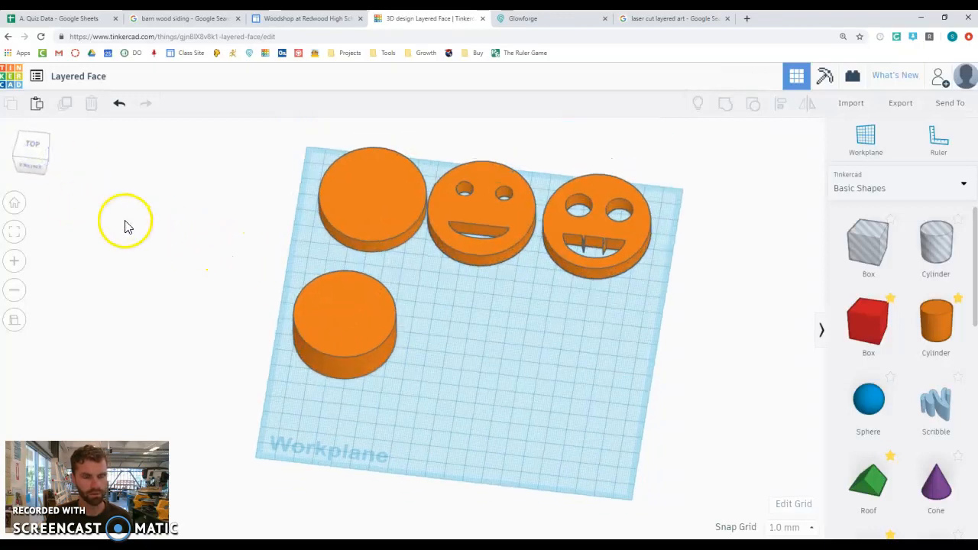
click(14, 320)
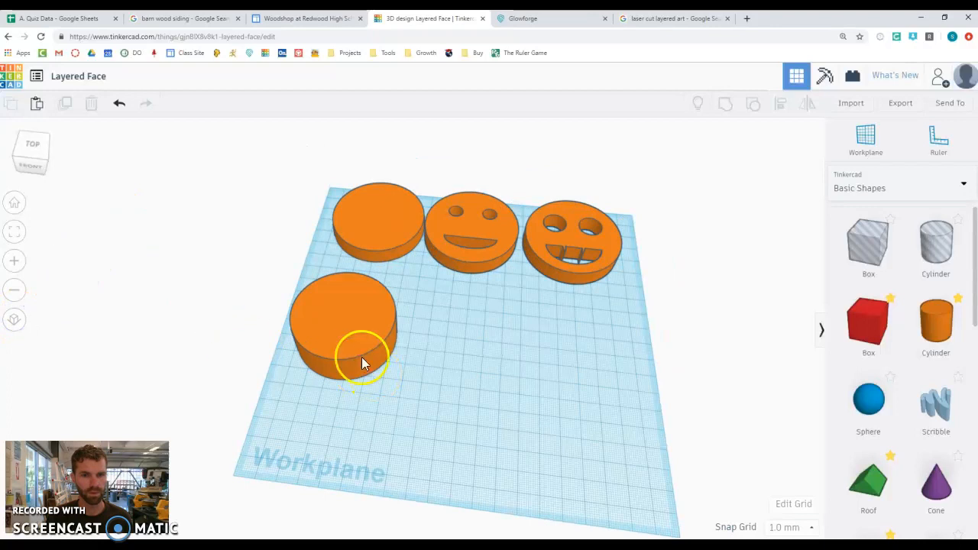
click(28, 145)
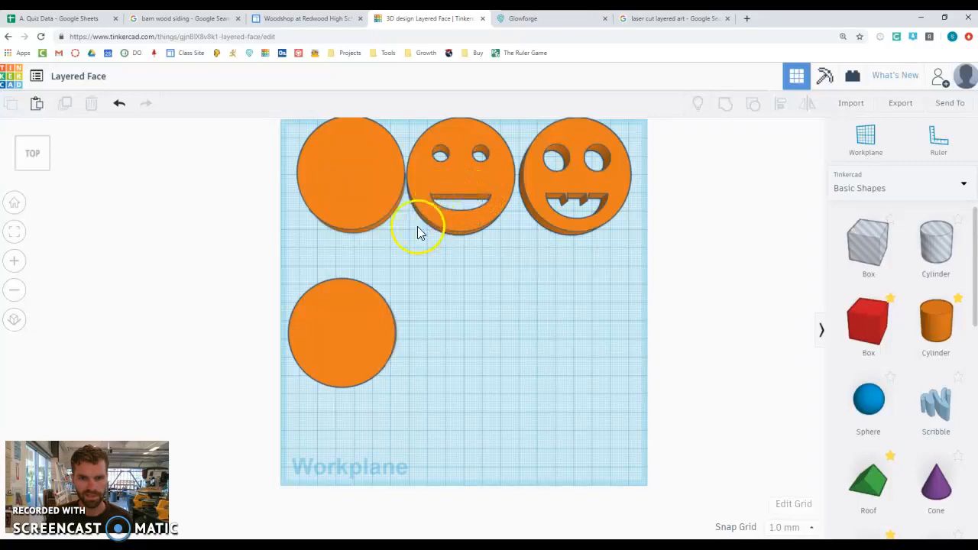
click(15, 324)
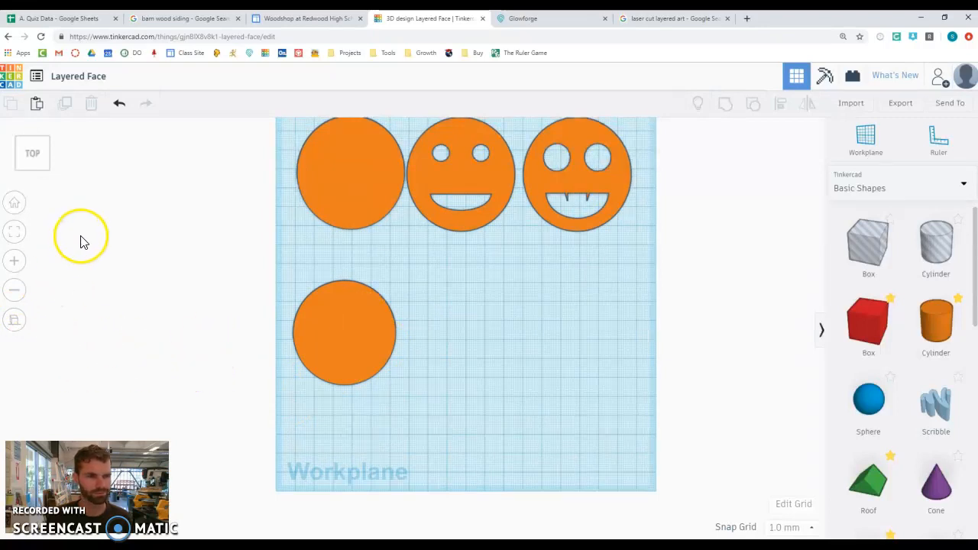
Step: Move the new disc sideways so it partly overhangs the workplane's left edge
click(339, 333)
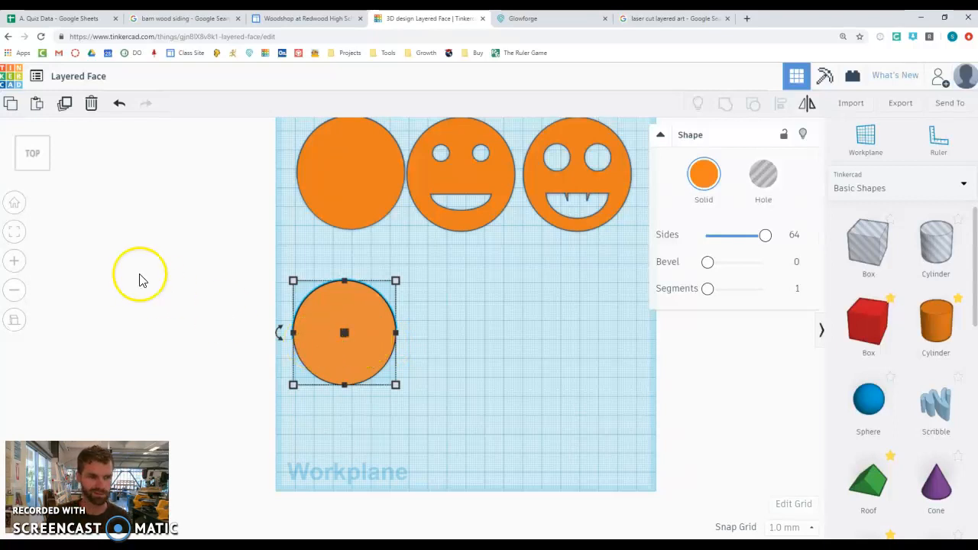
click(13, 232)
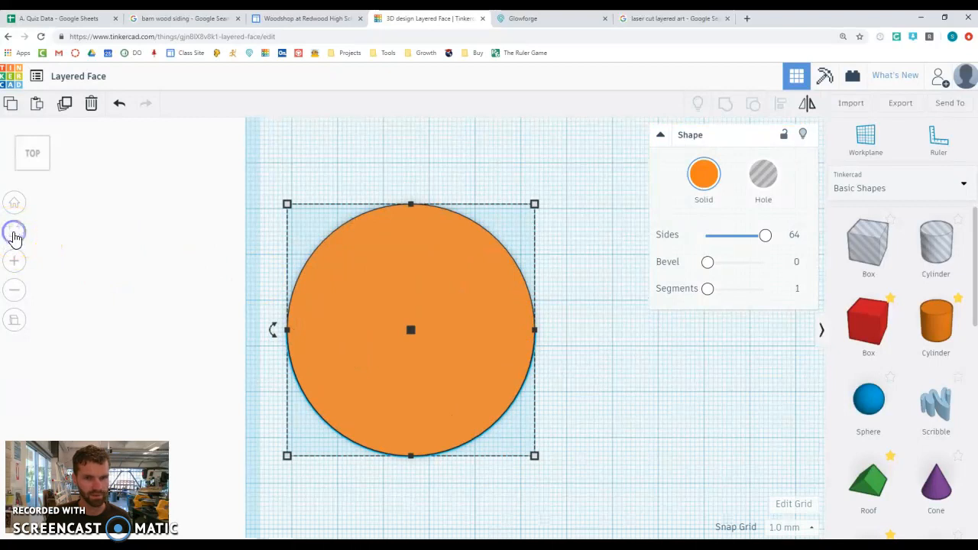
scroll(361, 347, down, 2)
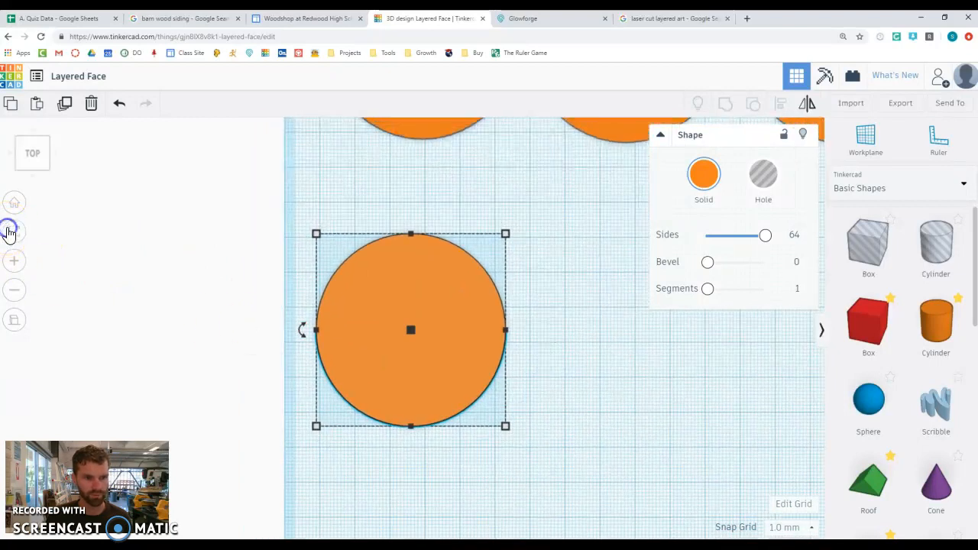
click(9, 233)
click(636, 389)
drag(502, 375, 289, 321)
click(467, 311)
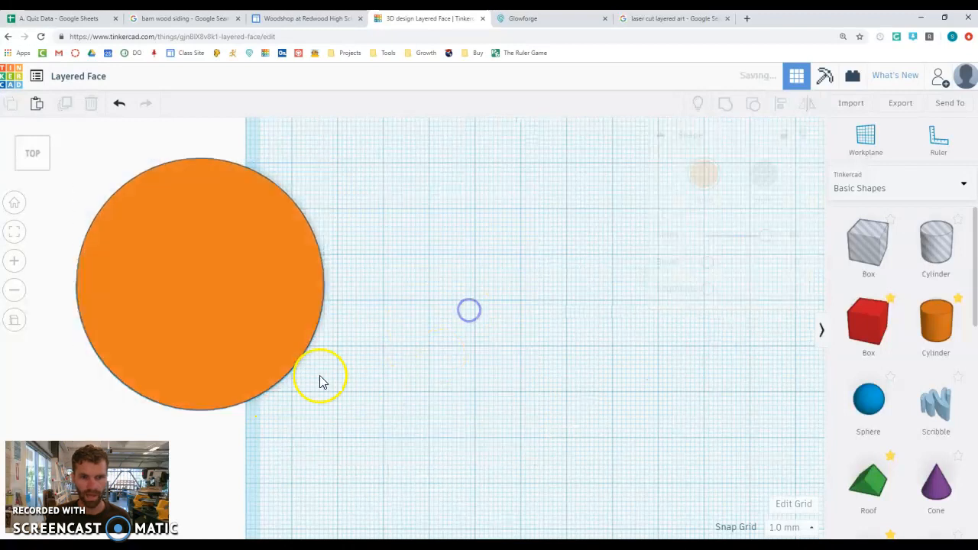
Step: Duplicate the overhanging disc and place the copy directly beside it on the workplane
click(299, 318)
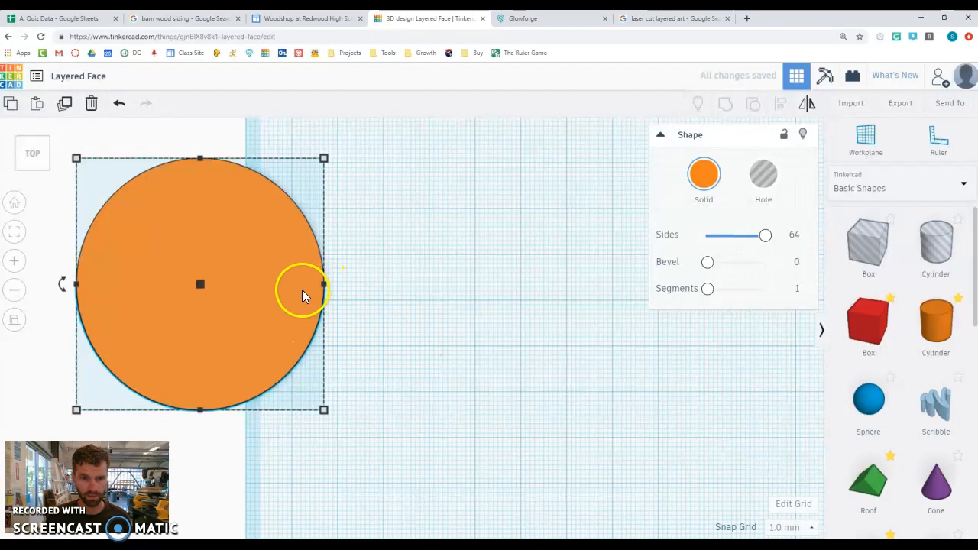
key(ctrl+v)
drag(370, 248, 501, 243)
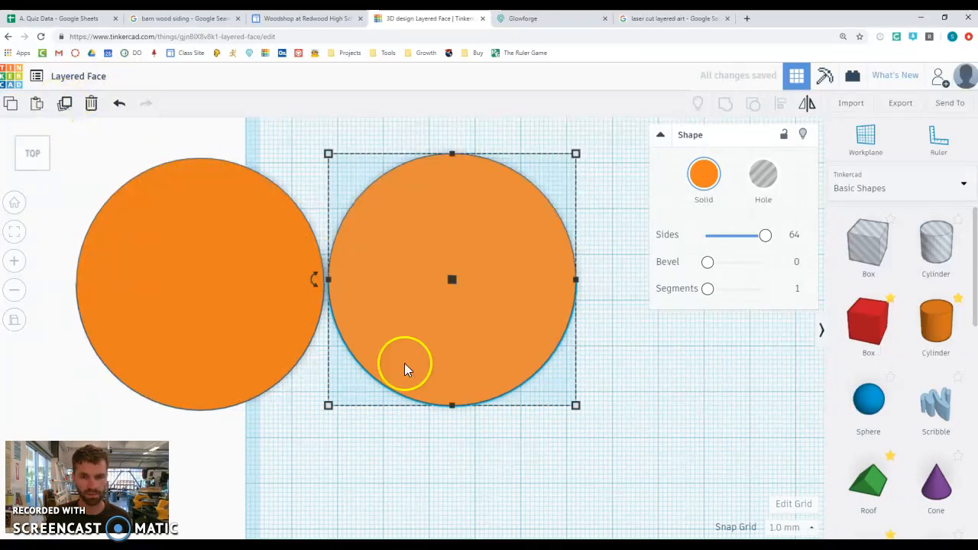
click(645, 418)
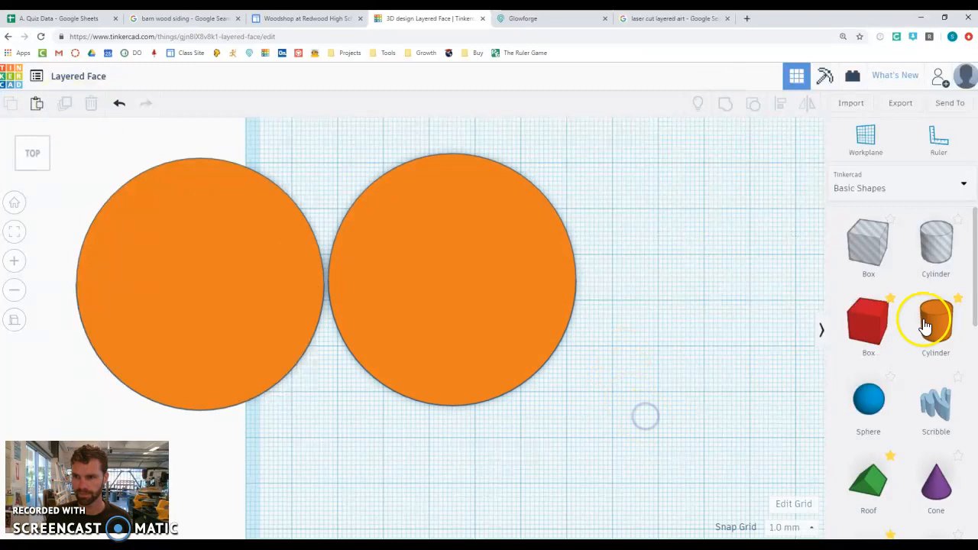
Step: Place a cylinder hole on the upper left of the second disc and shrink it to a small round eye
drag(938, 242, 407, 241)
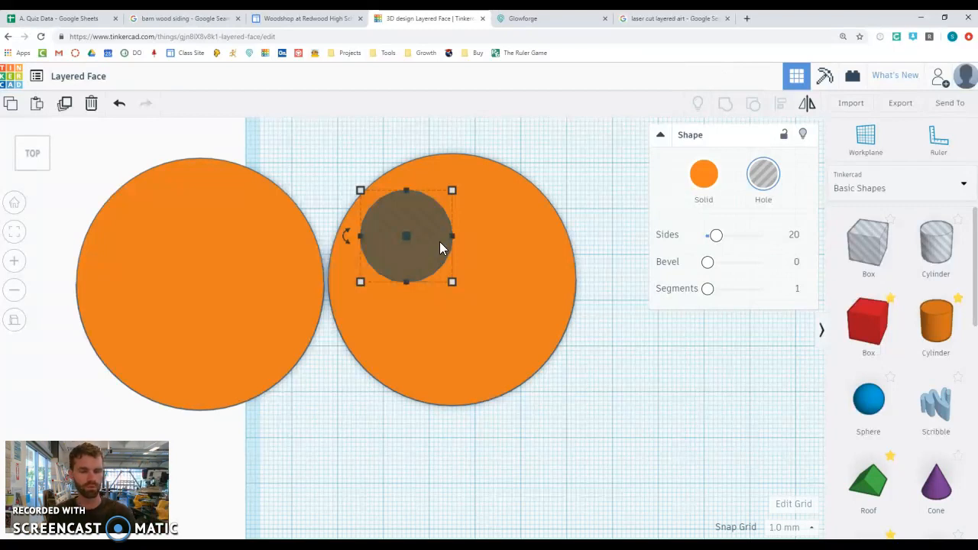
drag(451, 190, 422, 238)
Step: Try a separate cylinder hole, scaled down by eye, as the second disc's right eye
click(934, 240)
click(523, 263)
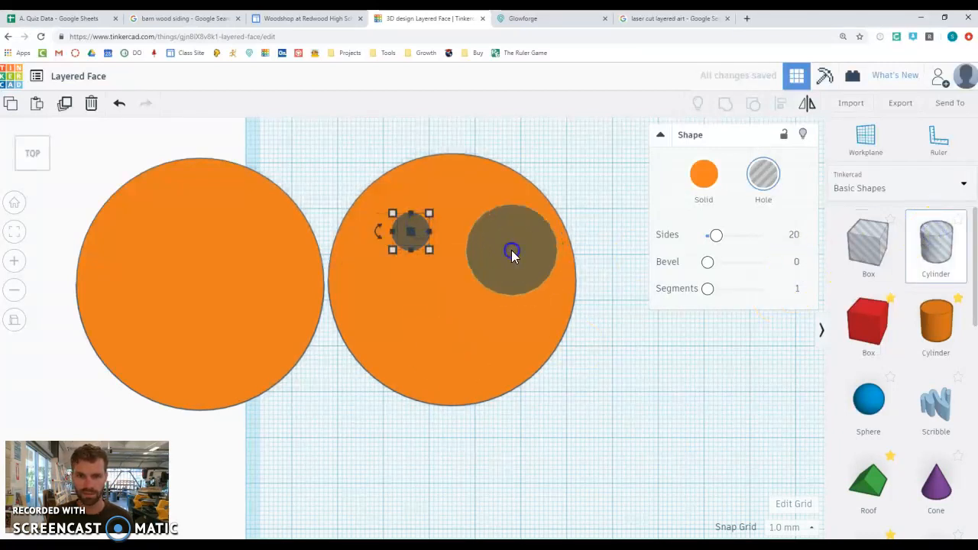
drag(465, 204, 499, 240)
click(615, 256)
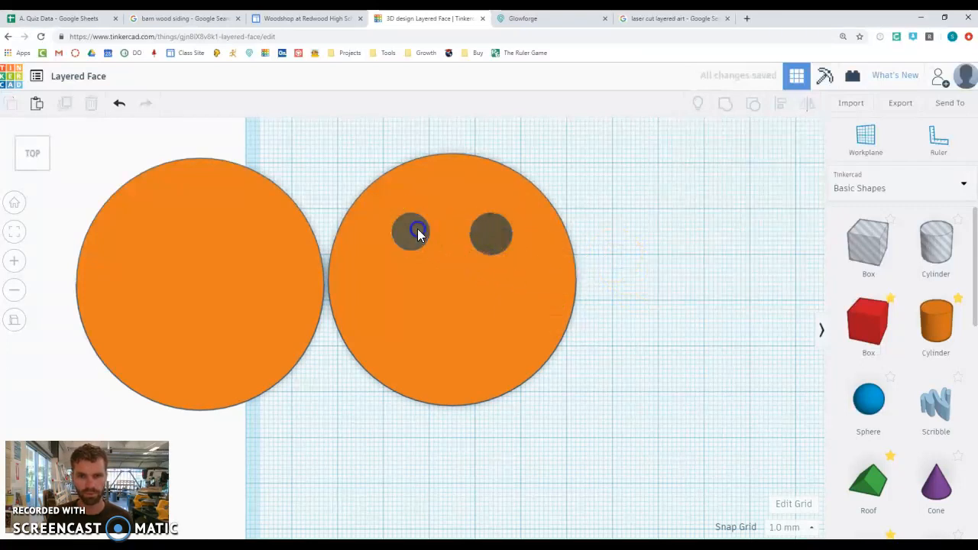
Step: Duplicate the second disc's left eye hole and place the copy level with it as the right eye
click(419, 234)
key(ctrl+d)
drag(420, 237, 497, 240)
click(490, 241)
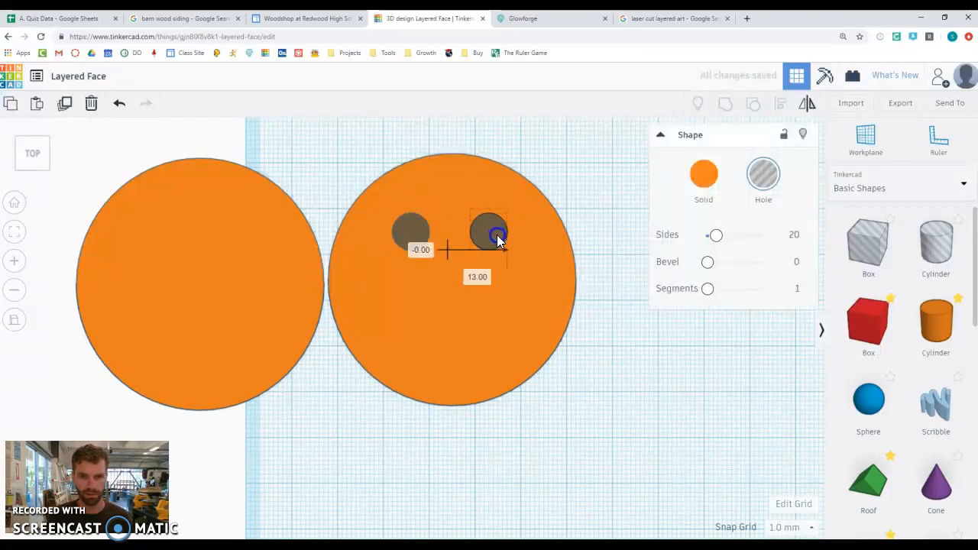
click(601, 295)
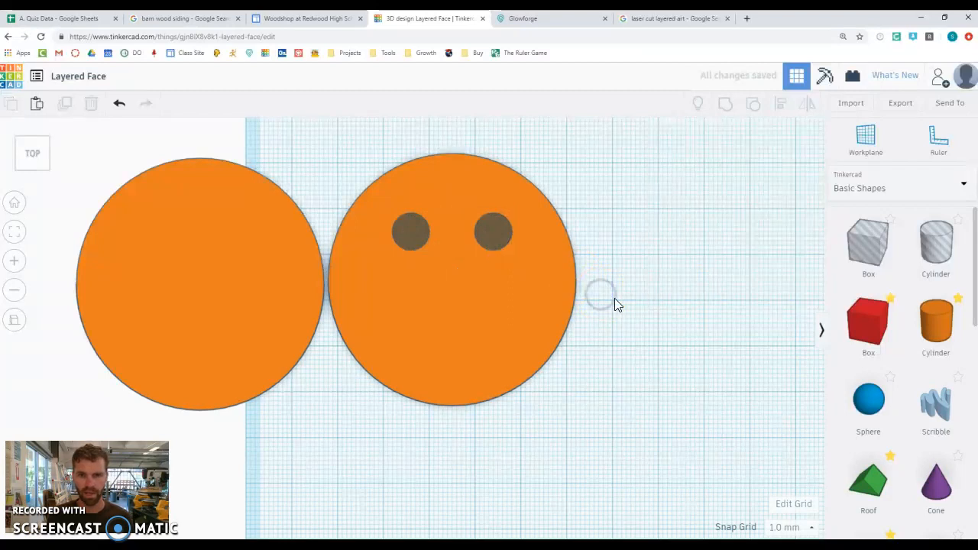
Step: Add a cylinder hole below the eyes and flatten it into an oval mouth about 20 mm wide
drag(937, 250, 448, 324)
drag(448, 277, 472, 342)
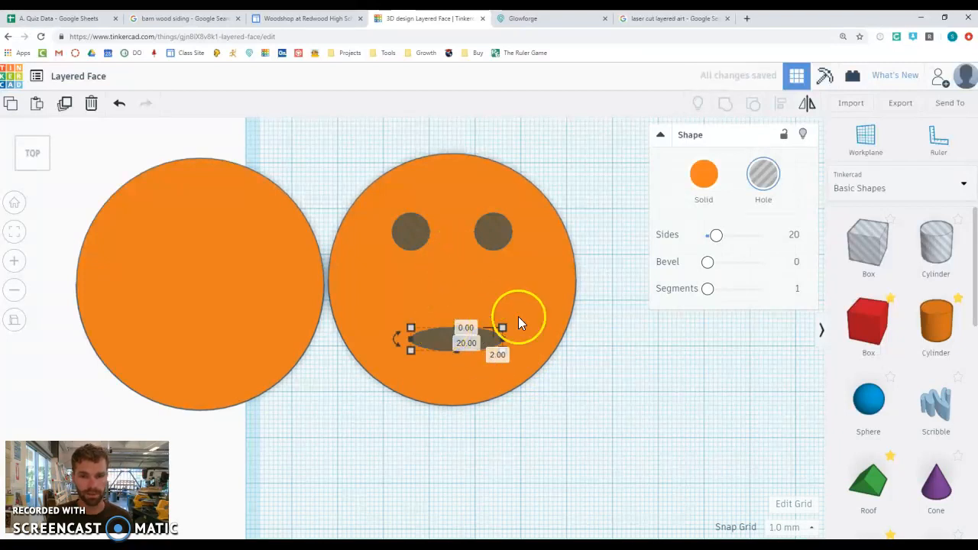
click(608, 343)
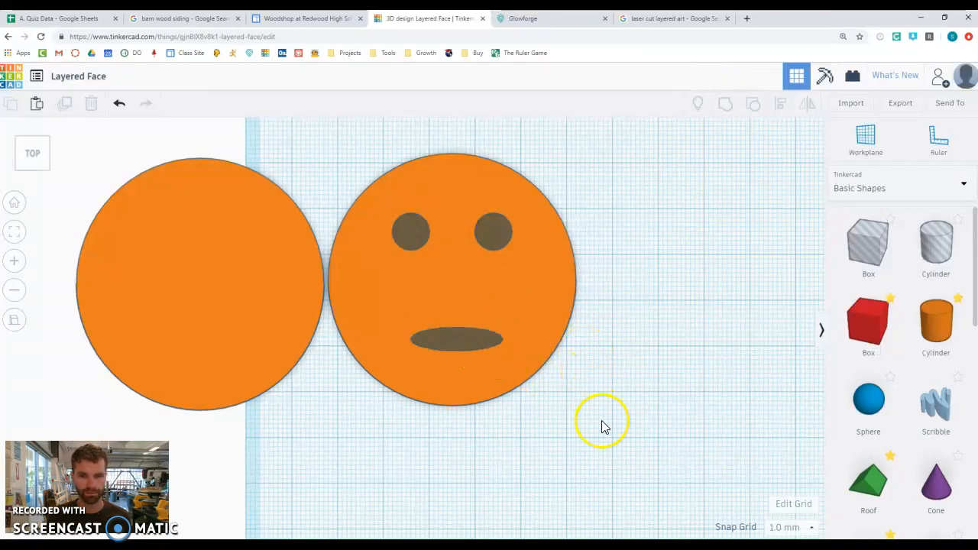
Step: Copy the second disc with its eye and mouth holes and place the copy beside it as the third layer
drag(604, 429, 372, 153)
drag(586, 452, 359, 153)
drag(578, 466, 385, 150)
key(ctrl+c)
key(ctrl+v)
drag(622, 306, 756, 298)
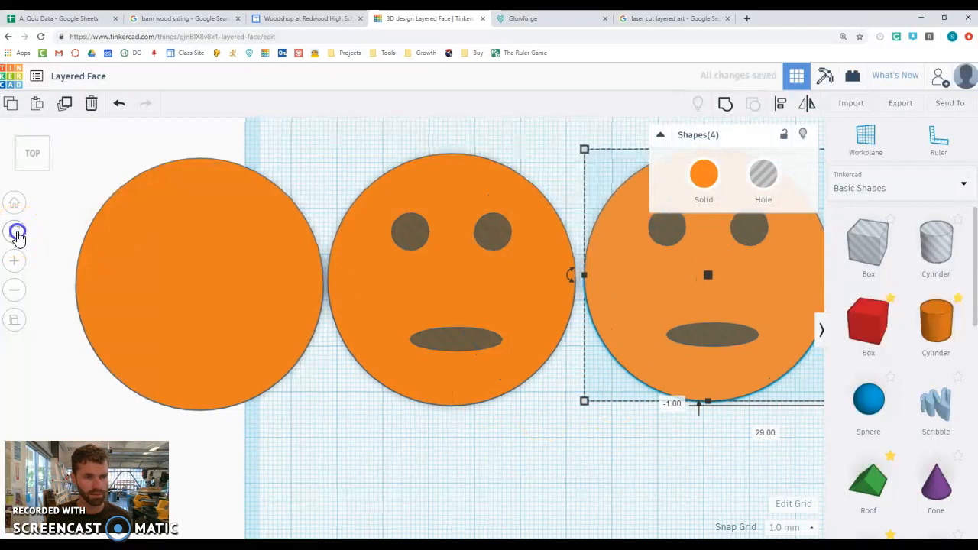
Step: Cover the third disc's left eye with a larger oval cylinder hole about 16 mm wide
click(17, 234)
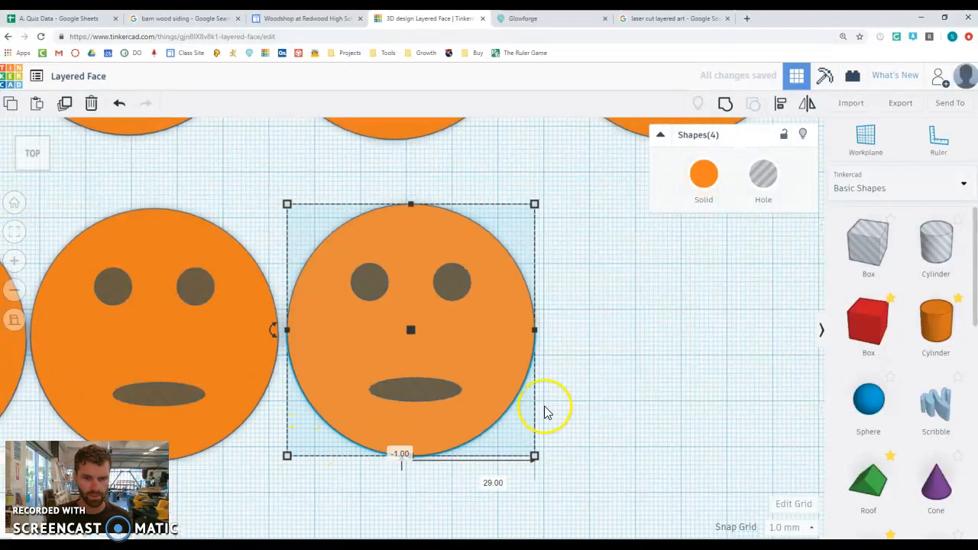
click(579, 365)
drag(944, 245, 364, 274)
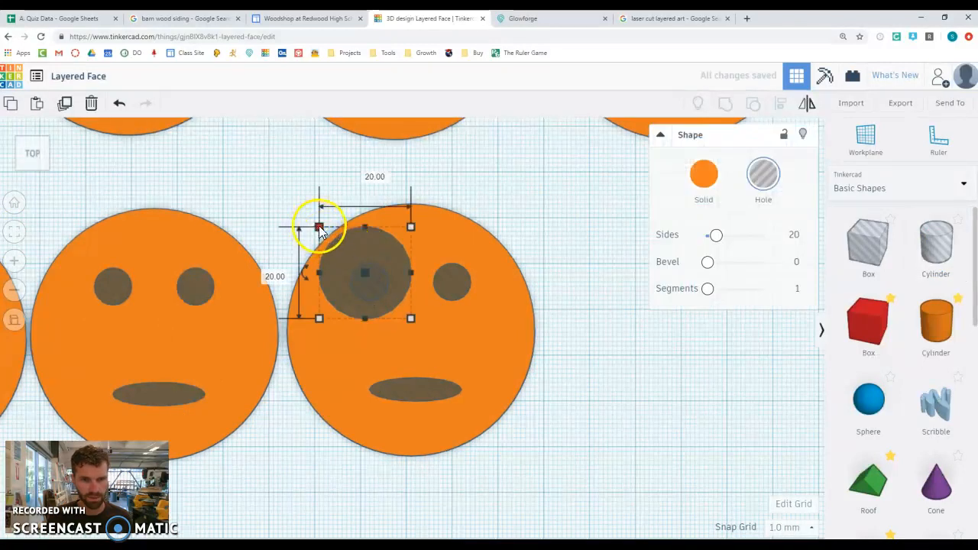
drag(330, 239, 324, 242)
drag(388, 264, 370, 265)
drag(301, 282, 314, 282)
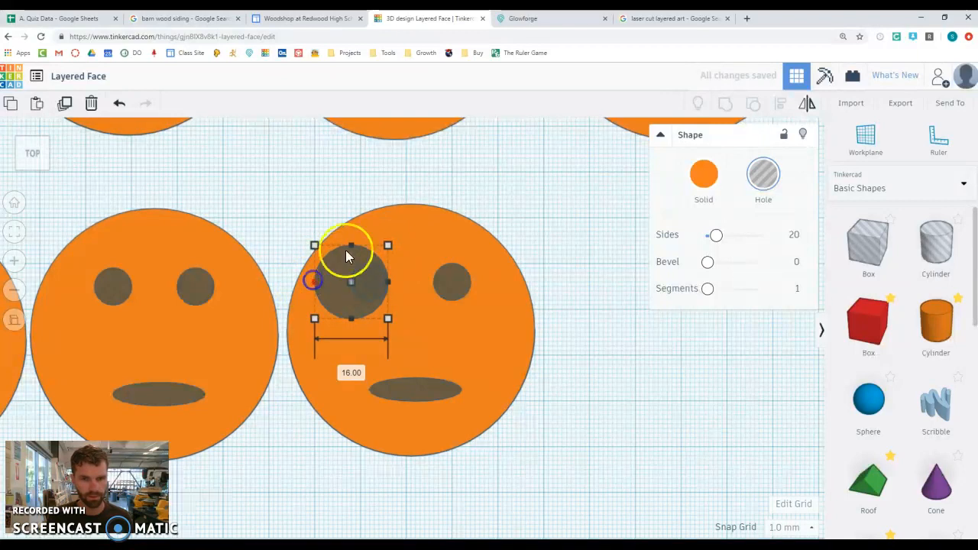
drag(351, 246, 350, 255)
drag(349, 318, 350, 298)
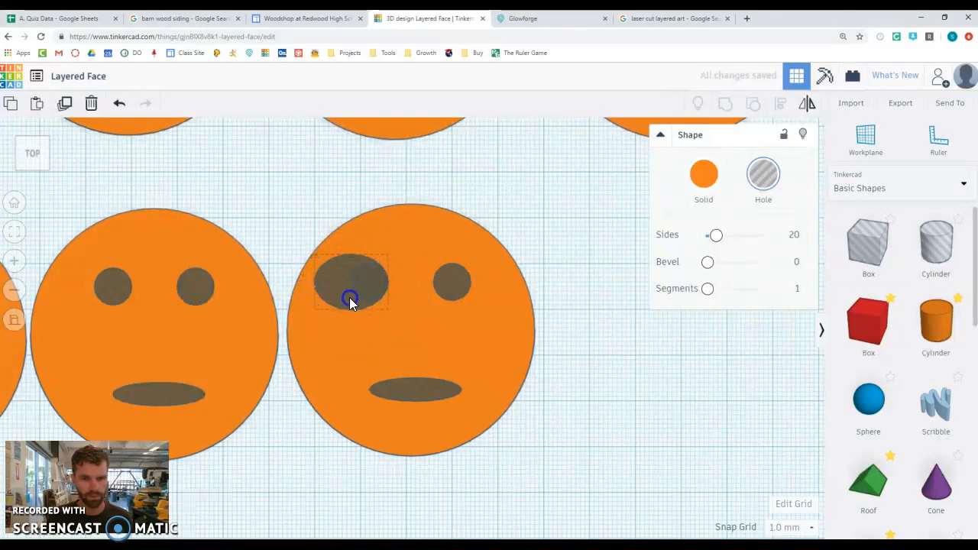
Step: Copy the larger oval eye hole and place the copy over the third disc's right eye
key(ctrl+c)
key(ctrl+v)
drag(409, 296, 496, 289)
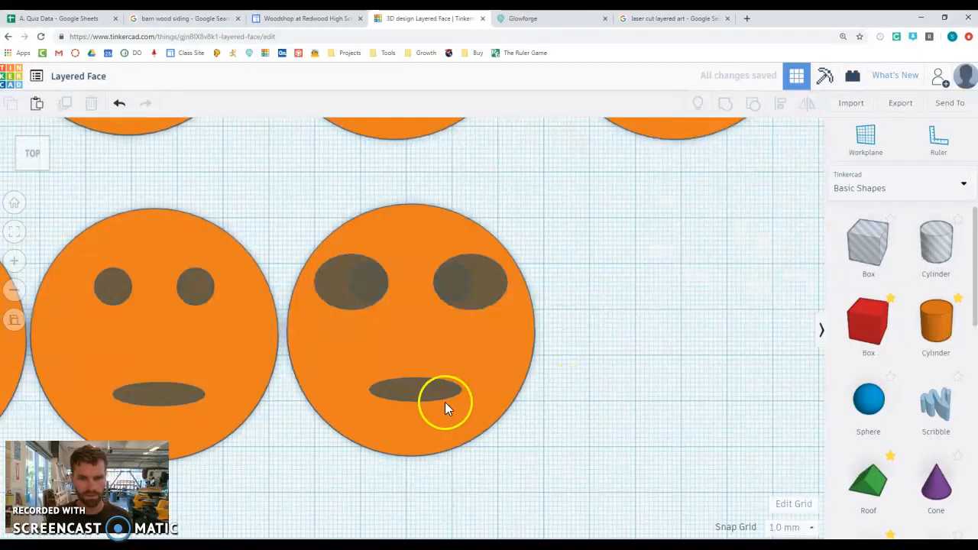
Step: Place a new cylinder hole over the third disc's mouth and shape it into a larger oval
click(413, 395)
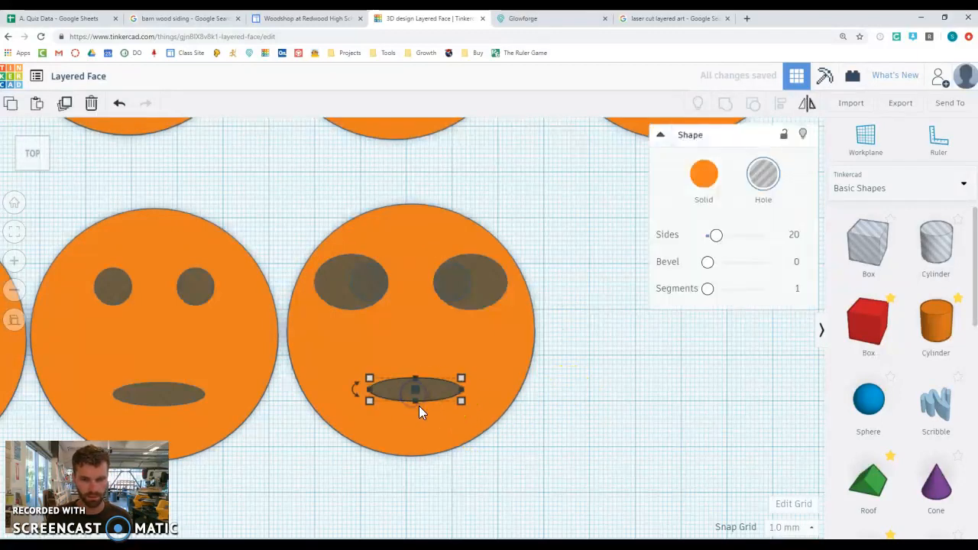
drag(937, 243, 390, 384)
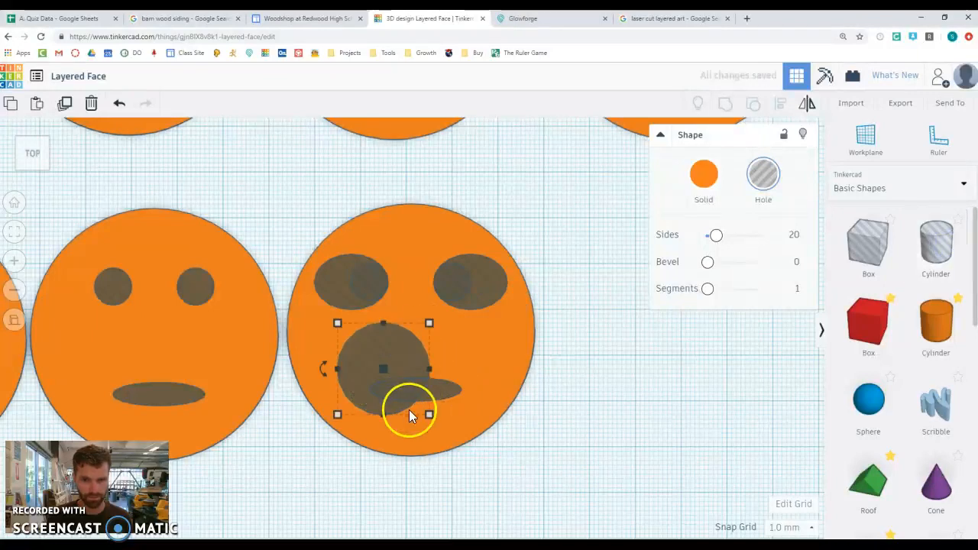
drag(404, 360, 385, 378)
click(593, 387)
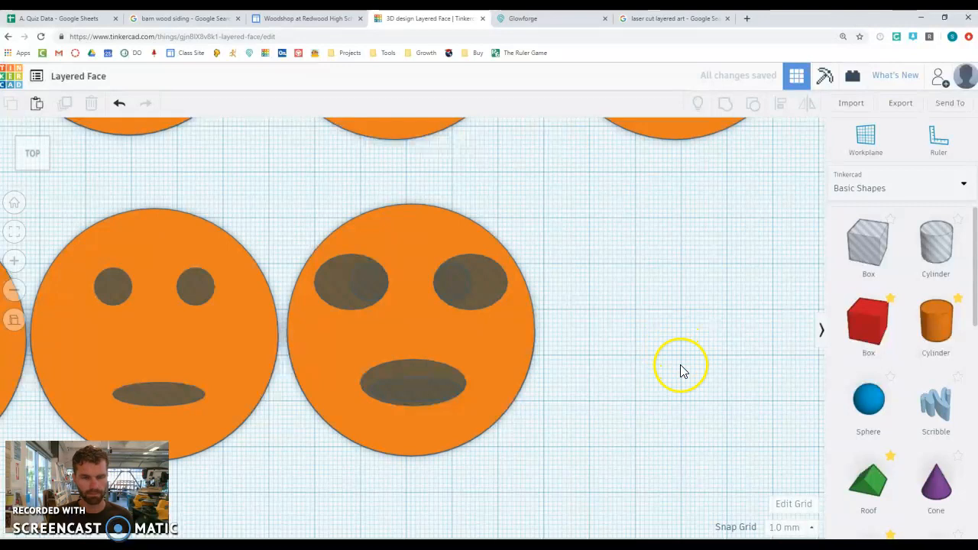
Step: Group the lower row's three discs with their eye and mouth holes so the openings are cut through
scroll(748, 362, up, 3)
scroll(748, 363, down, 3)
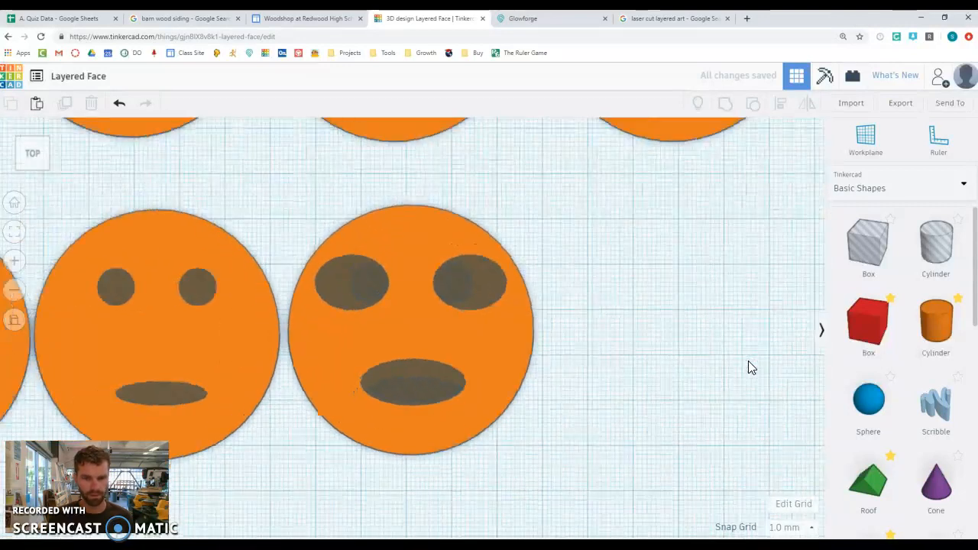
scroll(748, 362, down, 3)
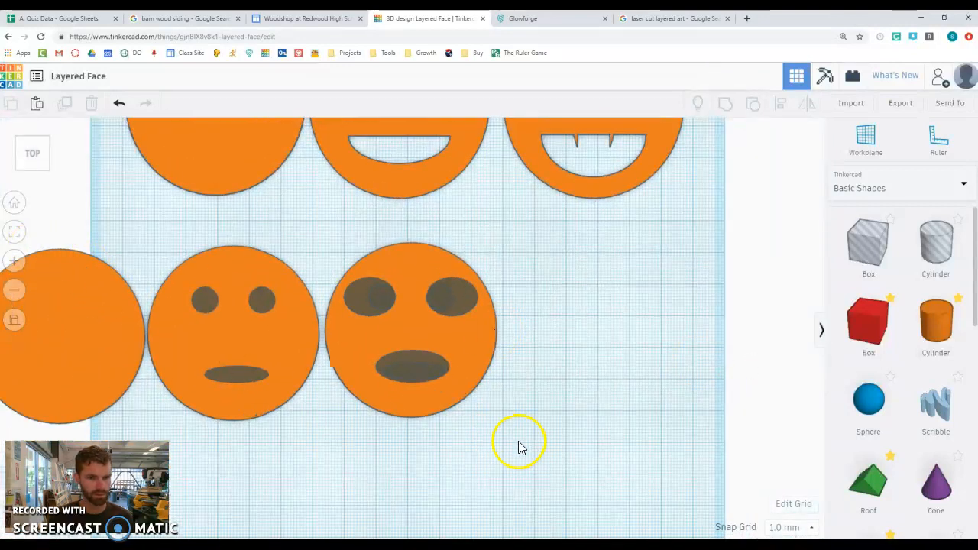
drag(480, 439, 48, 253)
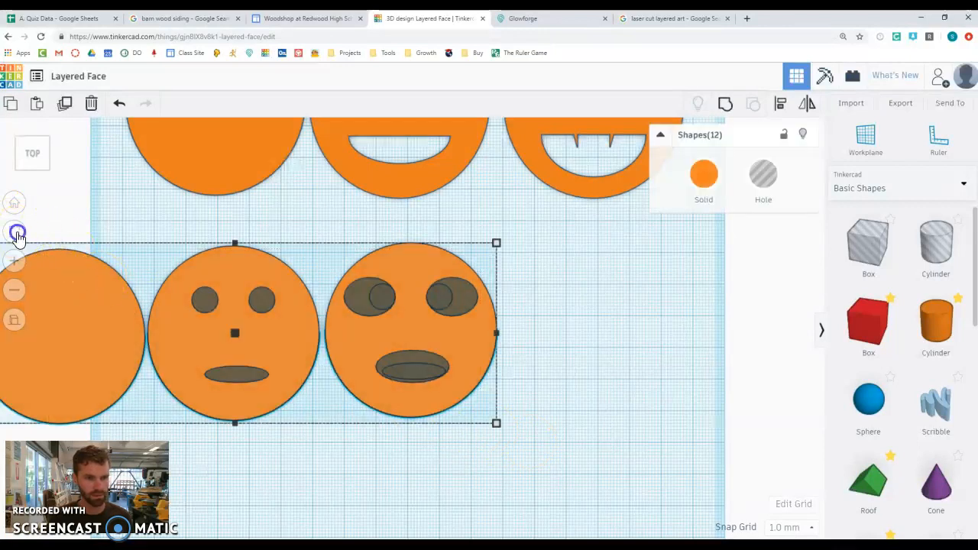
click(16, 233)
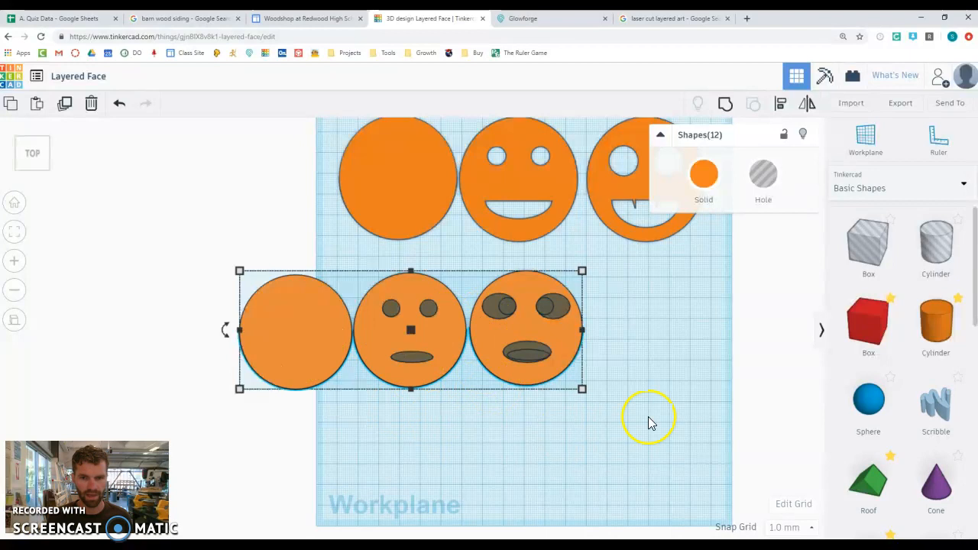
drag(602, 442, 214, 273)
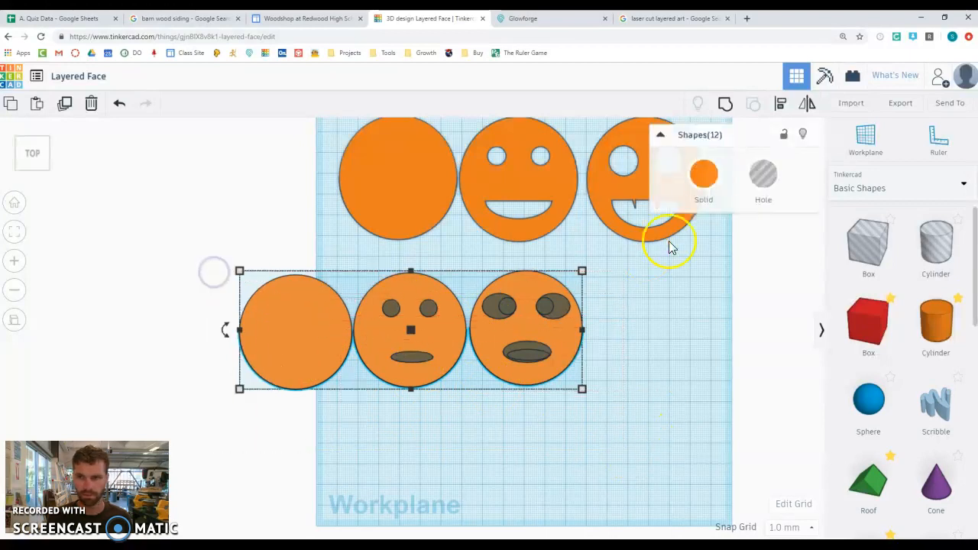
click(726, 106)
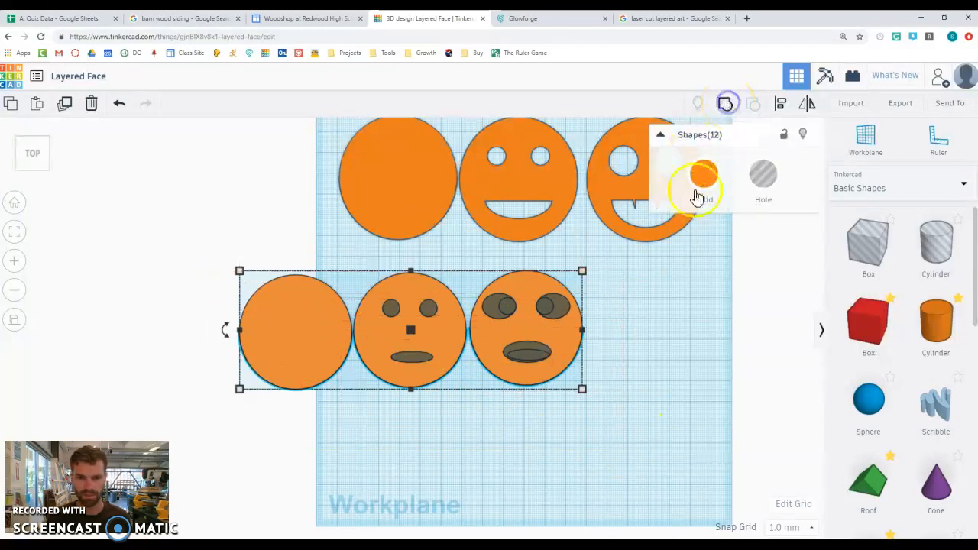
click(640, 360)
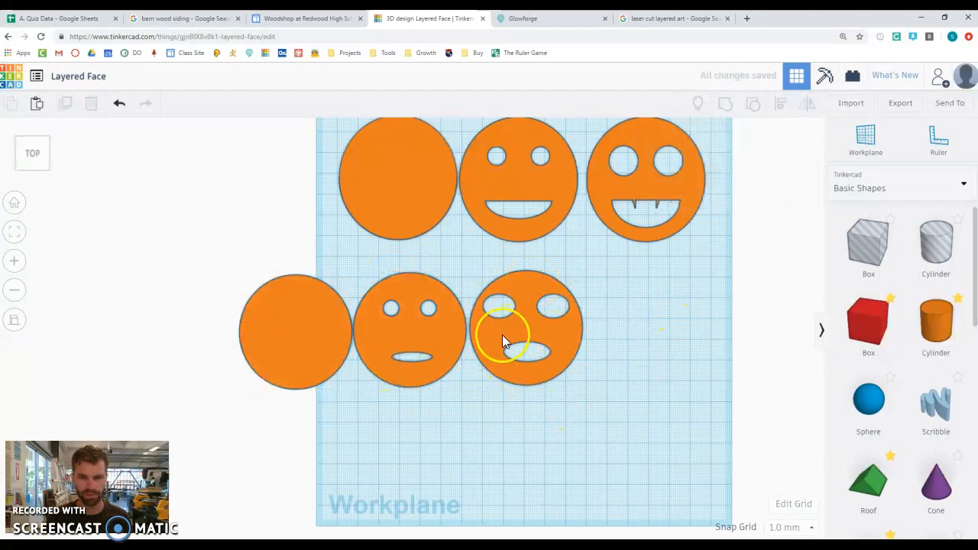
Step: Export only the grouped lower row of three faces as an SVG file for laser cutting
drag(637, 435, 232, 286)
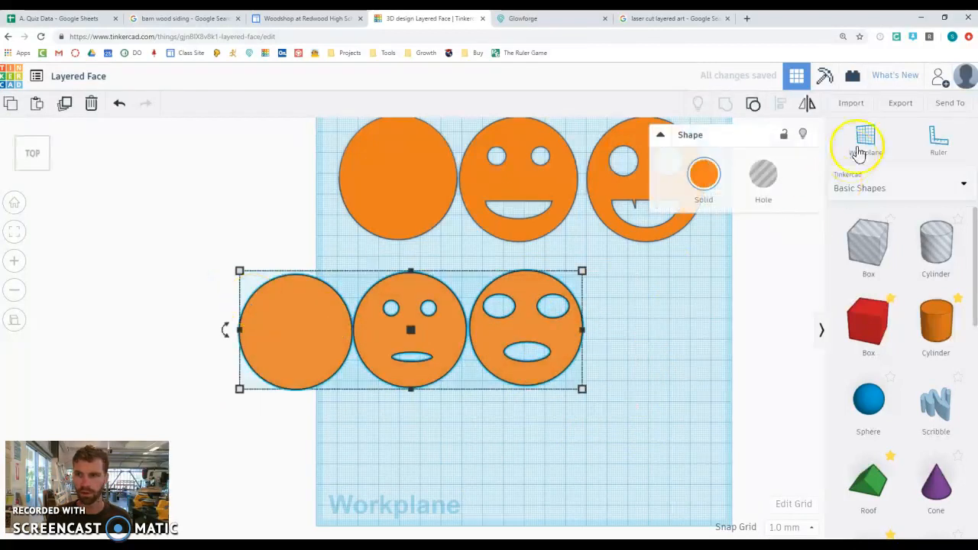
click(898, 104)
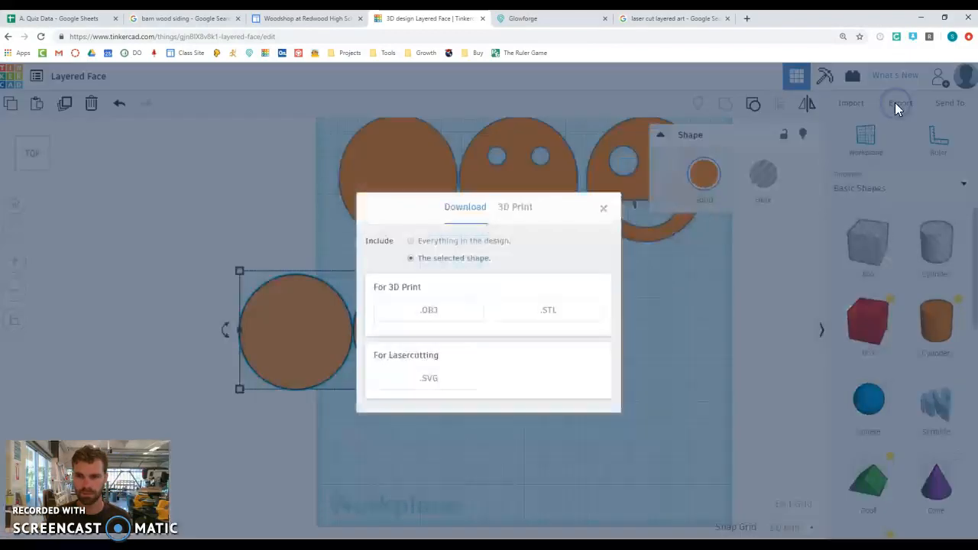
click(410, 242)
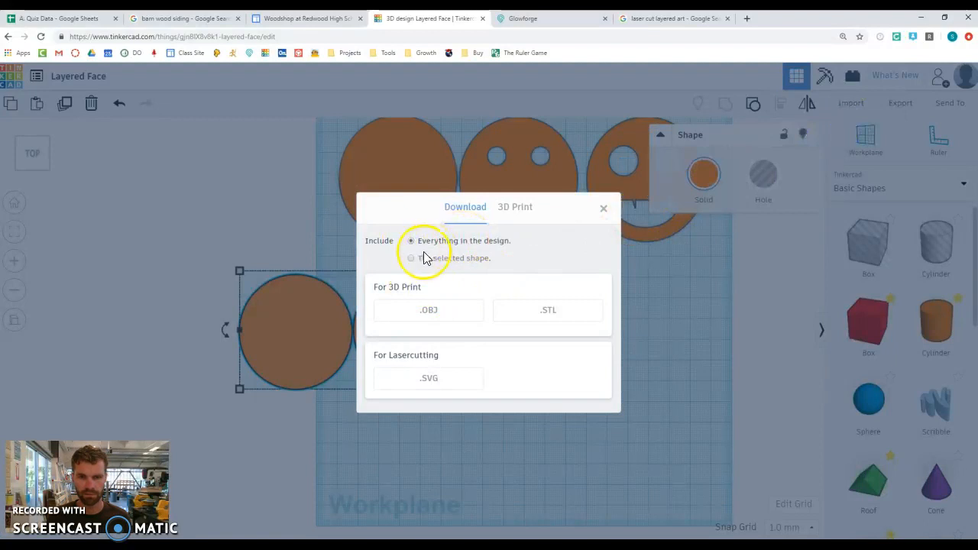
click(411, 259)
click(431, 376)
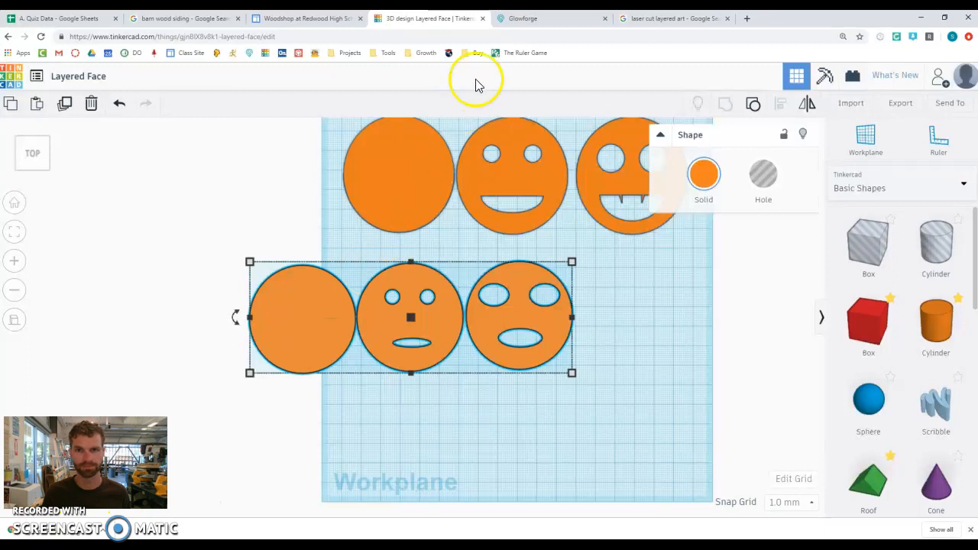
Step: Switch to Glowforge, upload the exported layered face SVG to the design library and open it in the editor
click(525, 18)
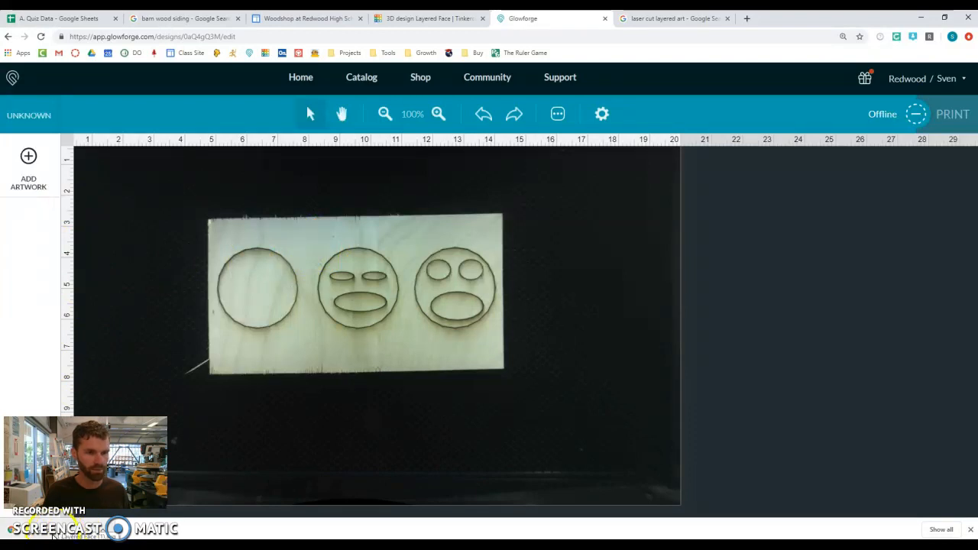
click(12, 80)
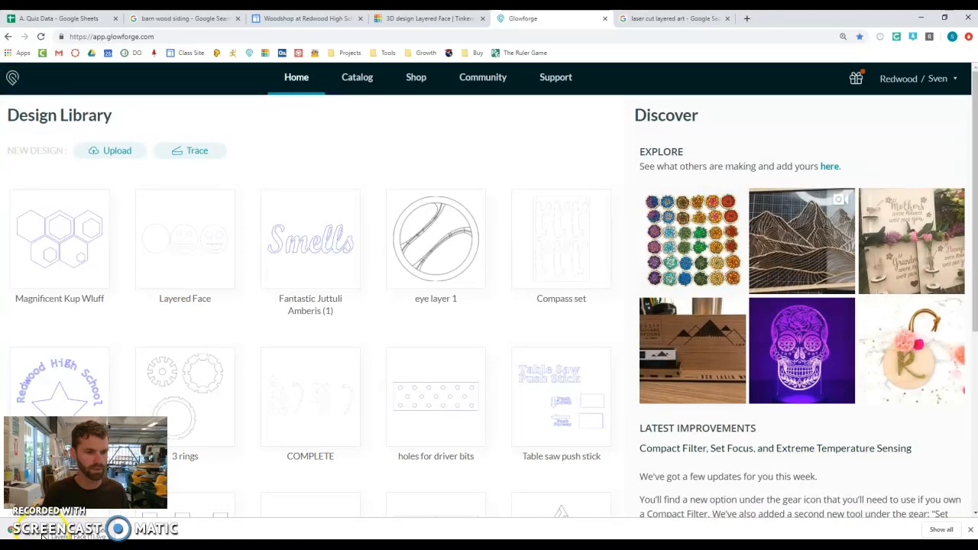
drag(46, 536, 134, 327)
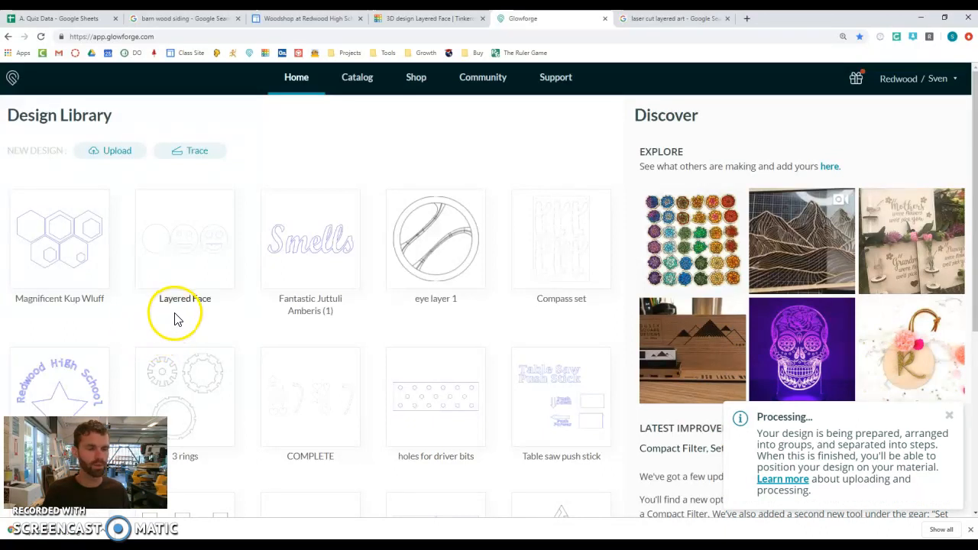
click(161, 364)
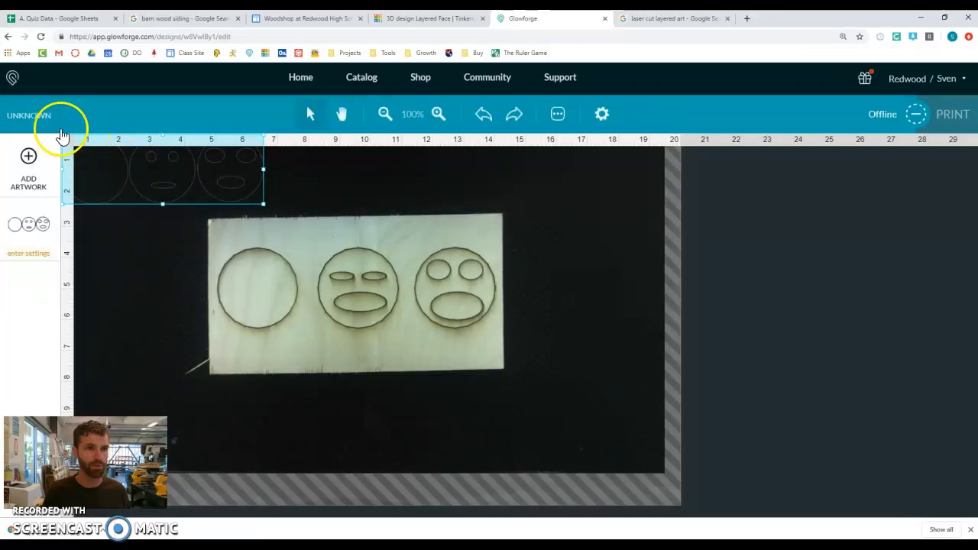
click(34, 116)
click(328, 114)
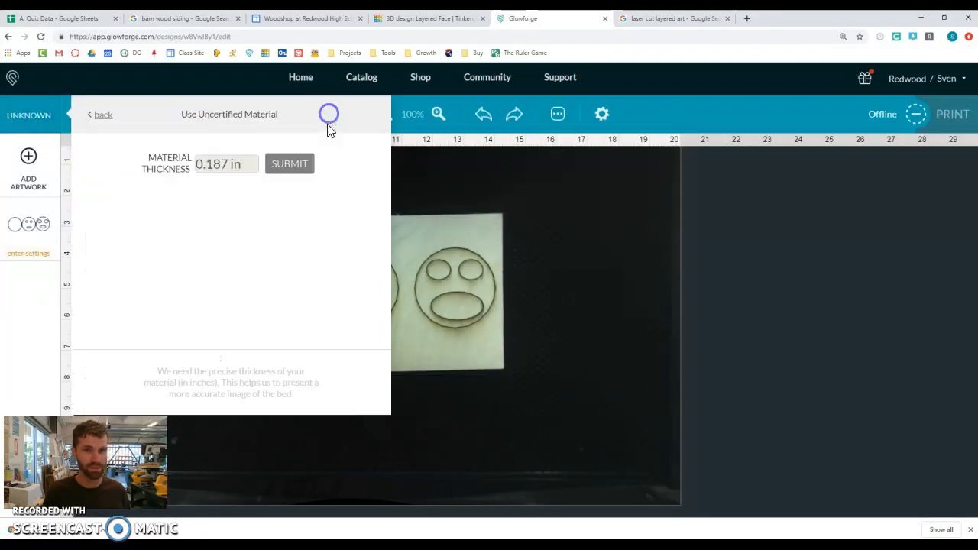
click(23, 116)
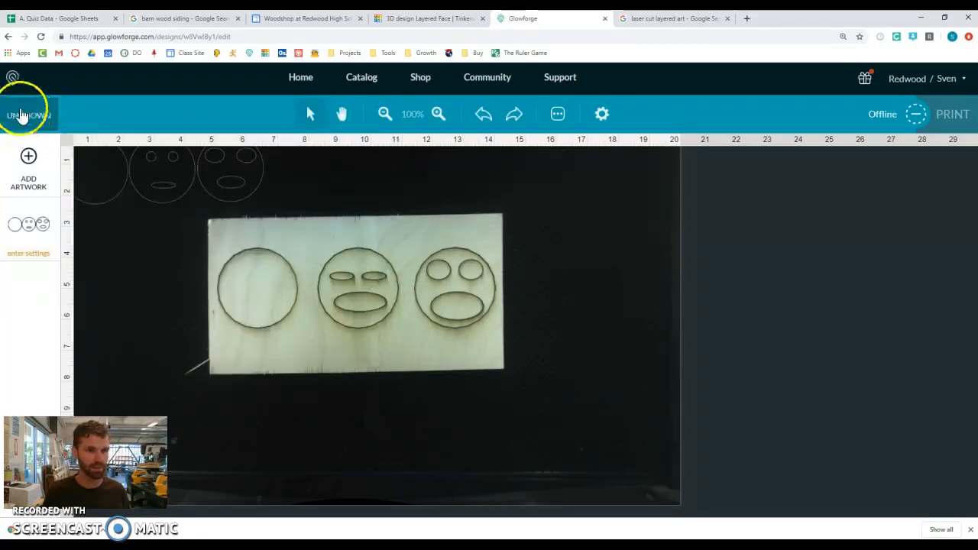
Step: Choose an uncertified material and submit a material thickness of 0.187 in
click(21, 115)
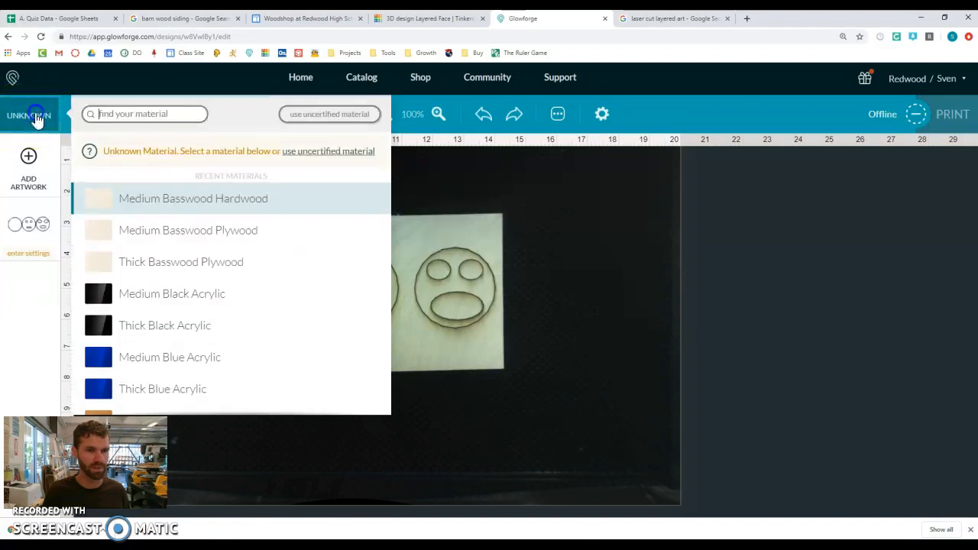
click(325, 114)
click(242, 168)
double_click(219, 166)
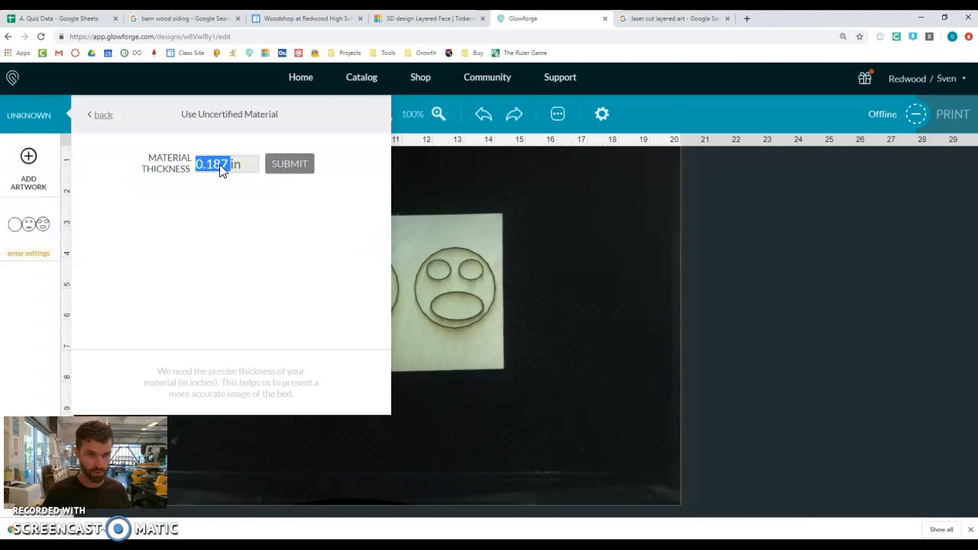
click(223, 167)
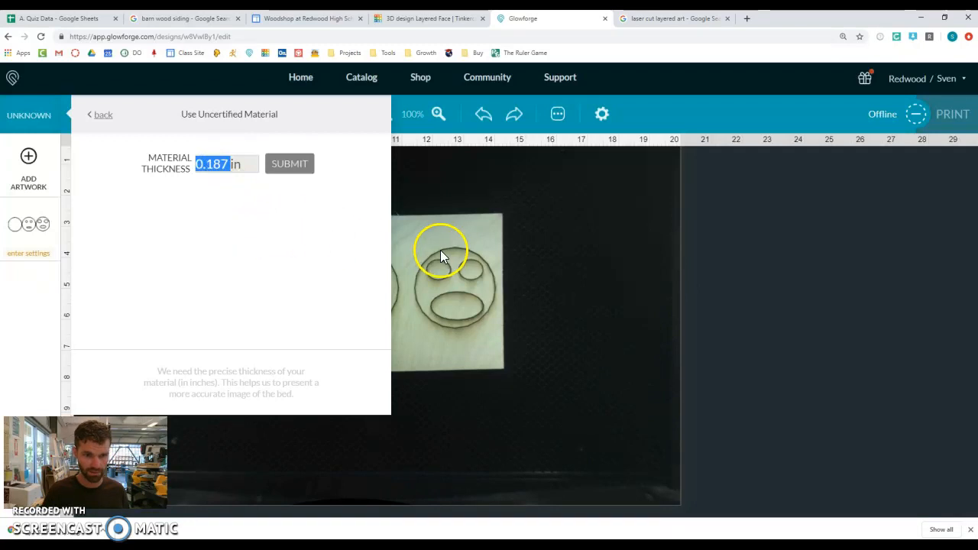
click(290, 166)
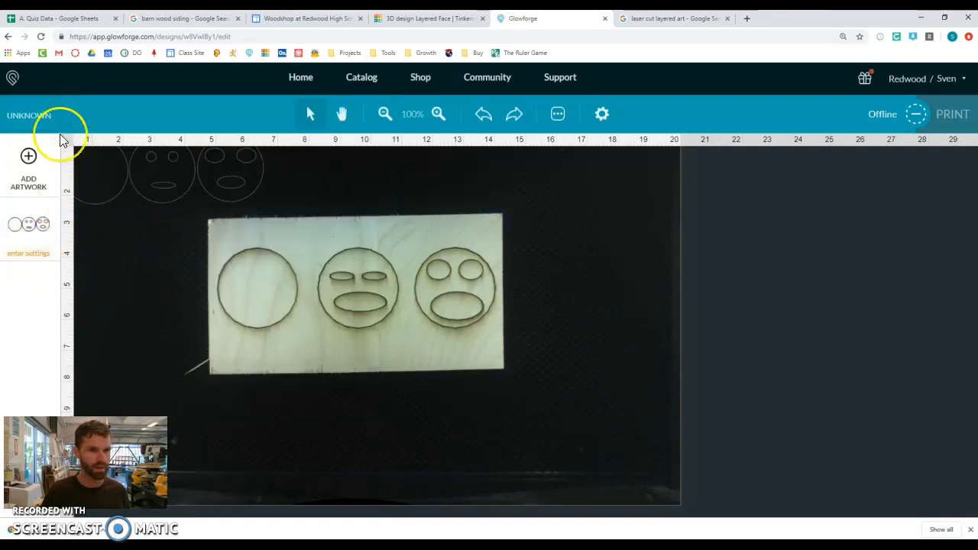
Step: Assign the custom 3/16 cut setting to the face artwork
click(26, 232)
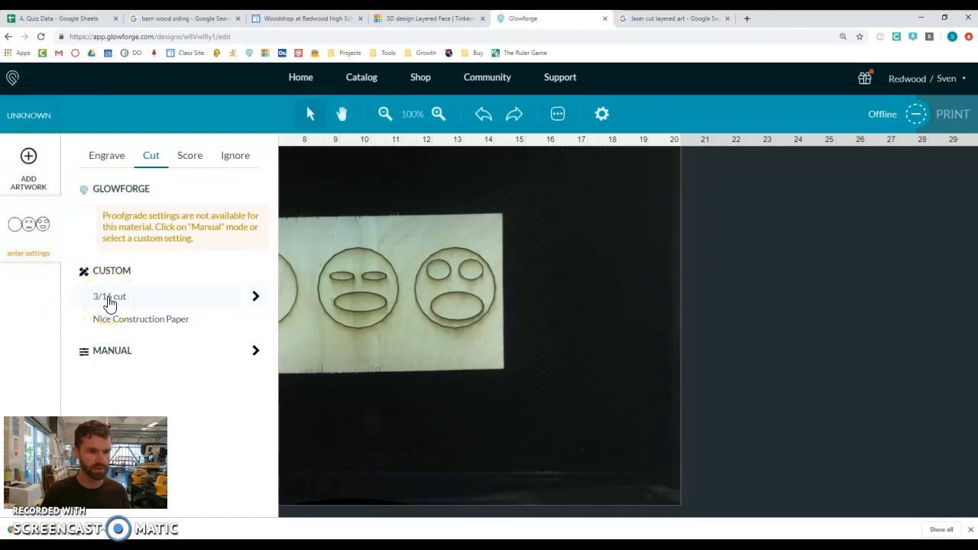
click(355, 408)
Step: Place the face artwork at the wood's lower edge, scaled down to about 4 in wide, and try to start the print
drag(208, 191, 395, 358)
drag(450, 307, 480, 387)
click(943, 122)
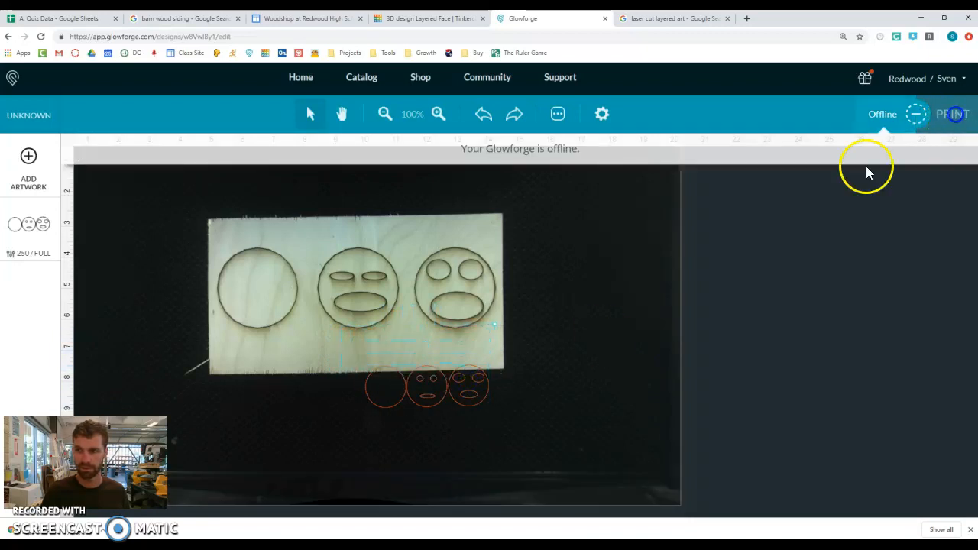